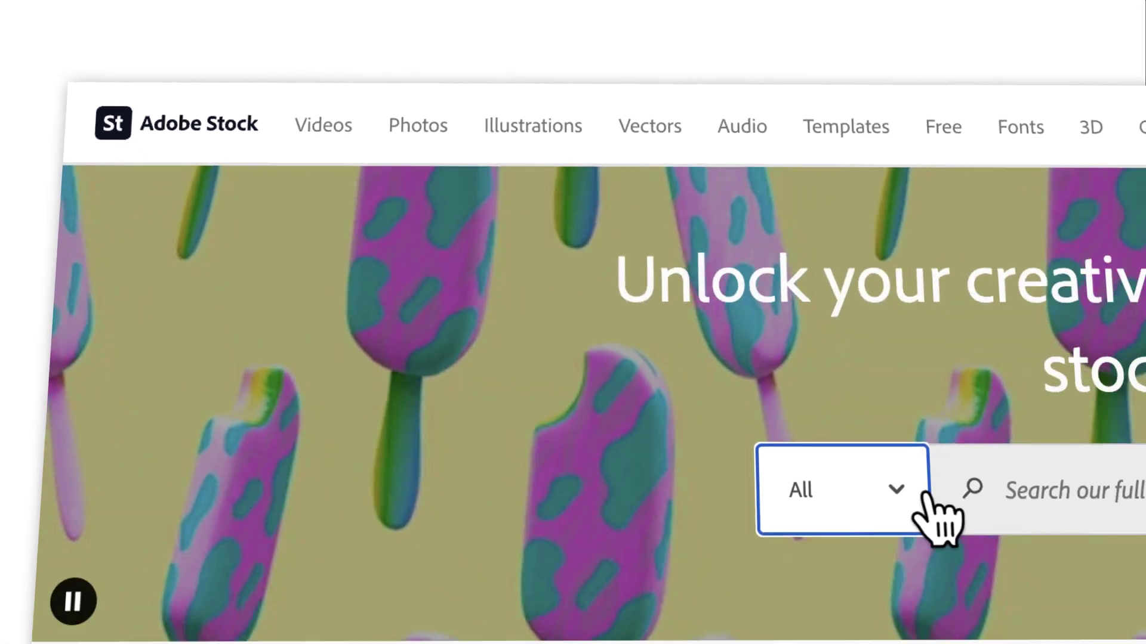
On the Audio page, tick the Groovy and Happy moods and the Dance > Disco genre.
left_click(924, 496)
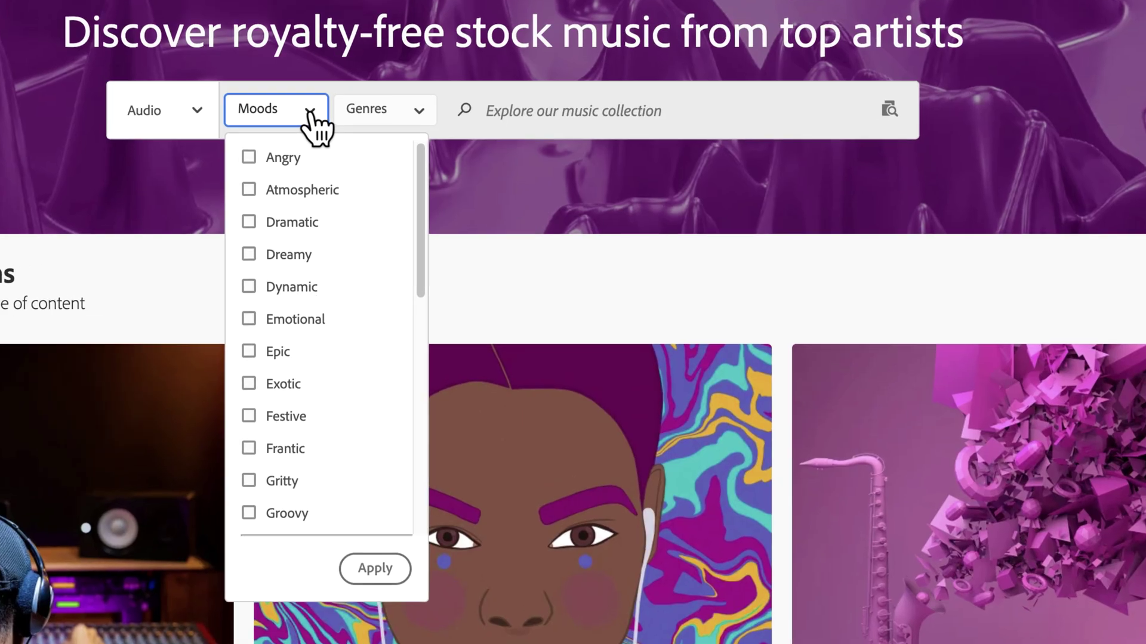
left_click(421, 114)
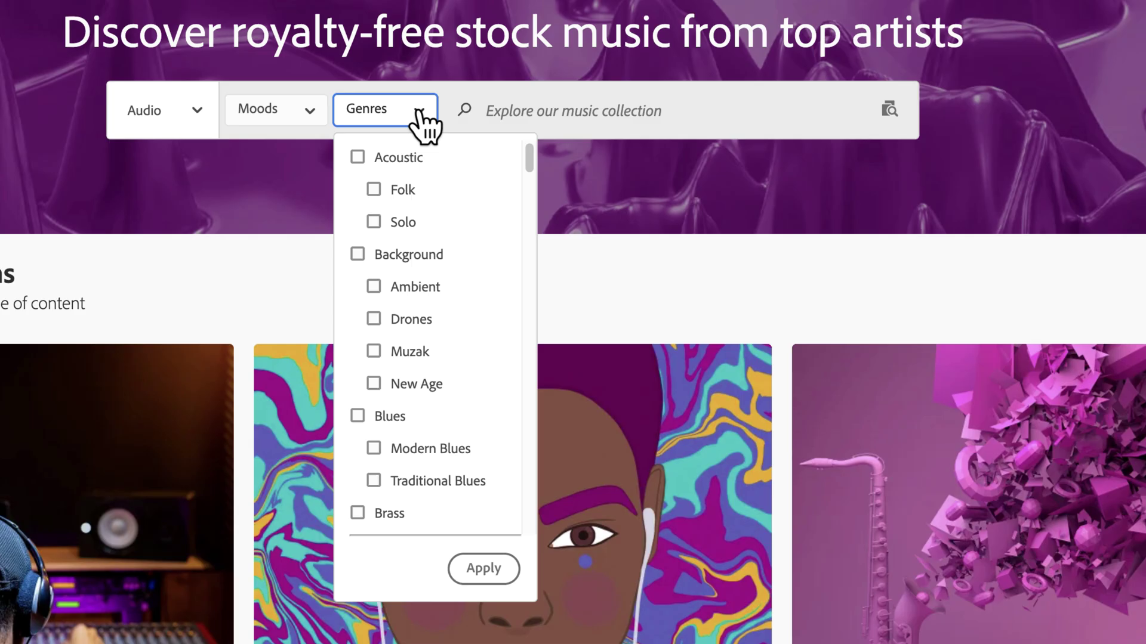
left_click(309, 113)
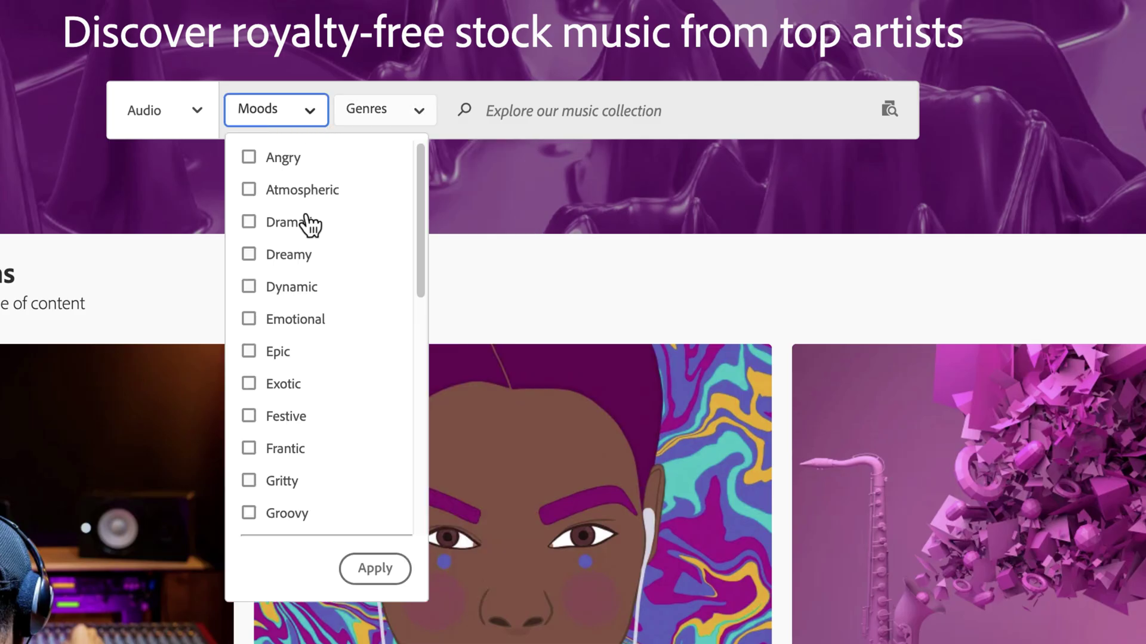
scroll(253, 468, "down", 1)
left_click(250, 476)
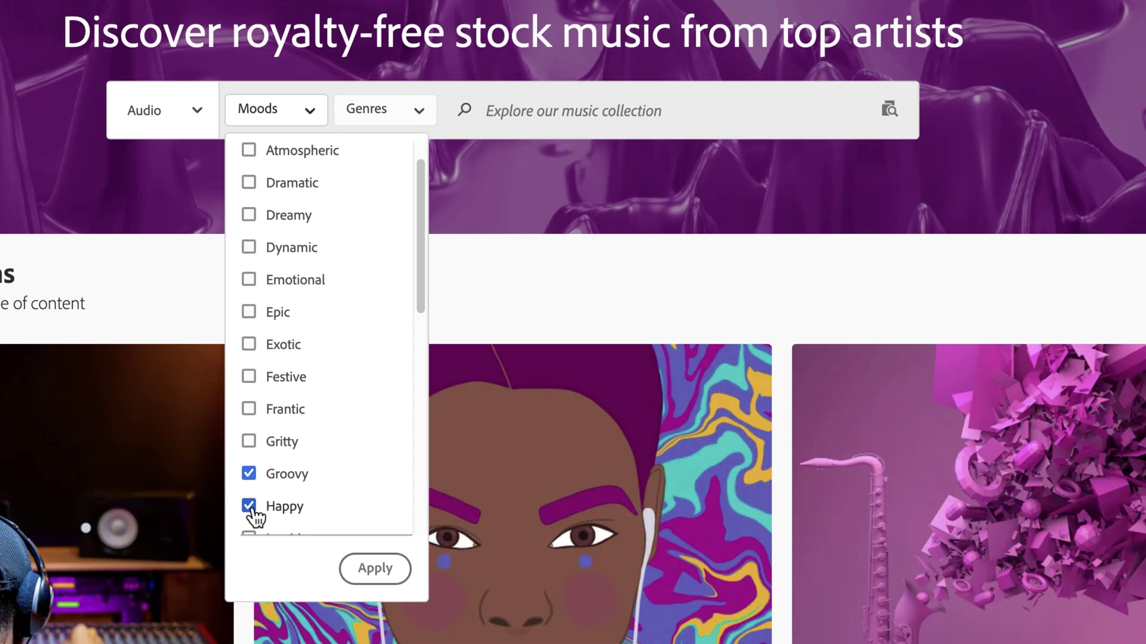
left_click(424, 113)
scroll(465, 240, "down", 8)
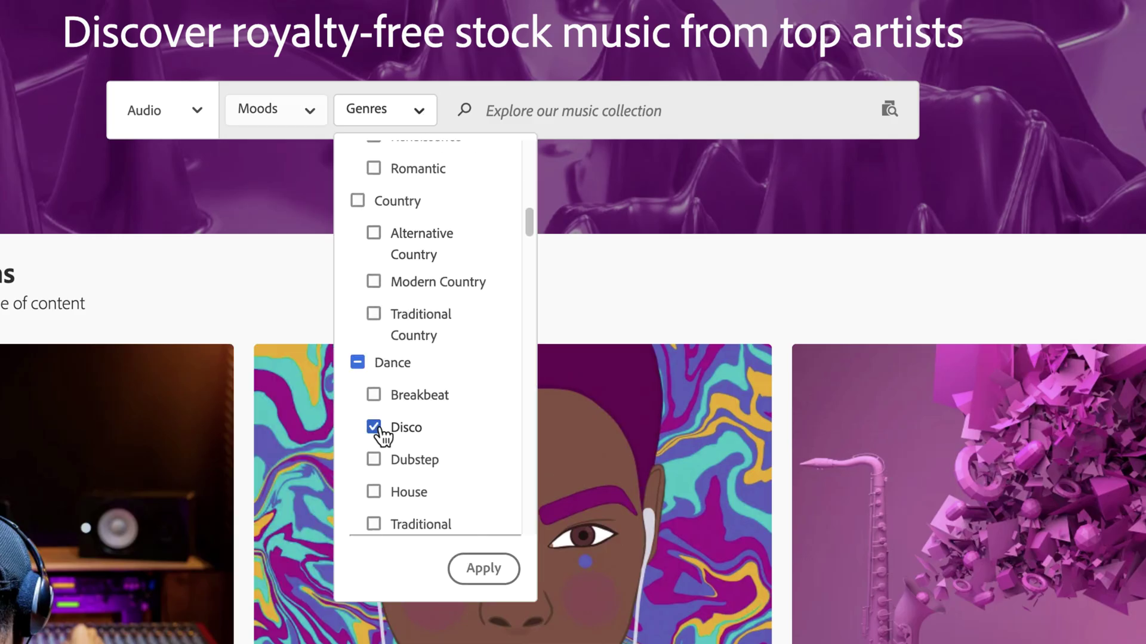
Apply the filters, preview Disco Summer, then find tracks similar to Upbeat Disco House (00:00–00:08).
left_click(503, 577)
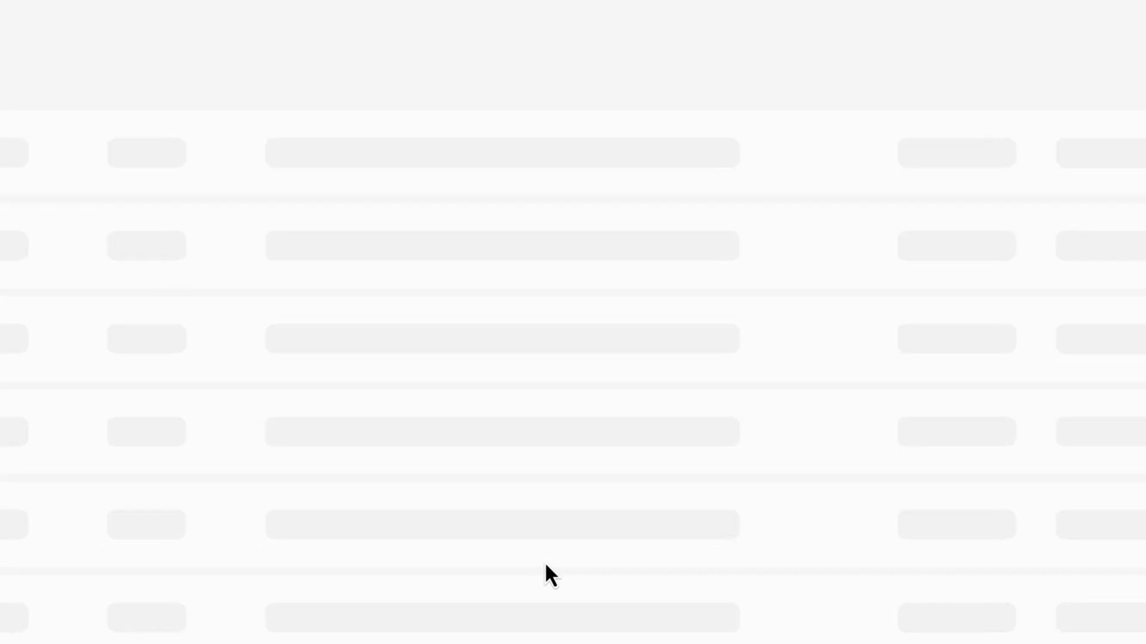
left_click(75, 256)
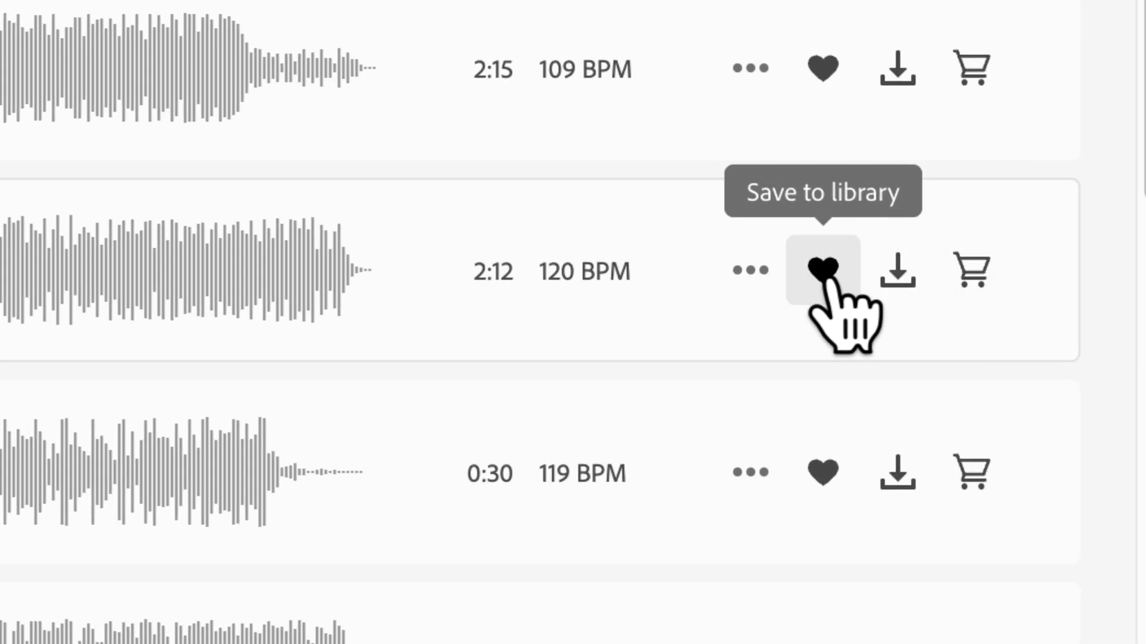
left_click(767, 289)
left_click(839, 362)
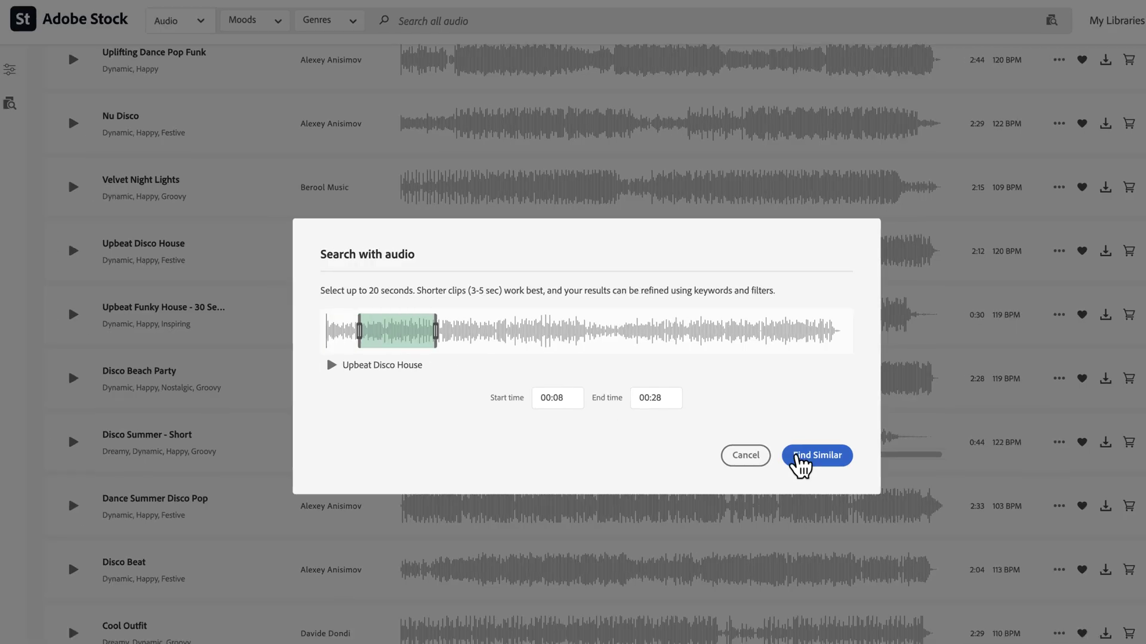
left_click(797, 457)
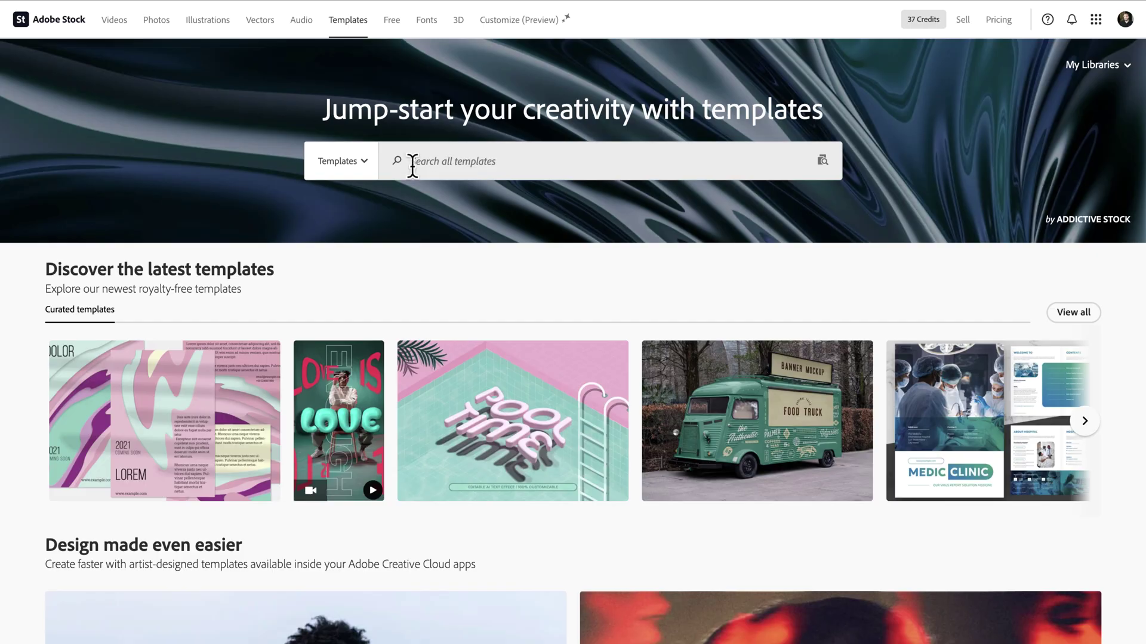
Search Adobe Stock templates for 'text message' and scroll through the results.
type("text message")
key("Return")
scroll(894, 179, "down", 5)
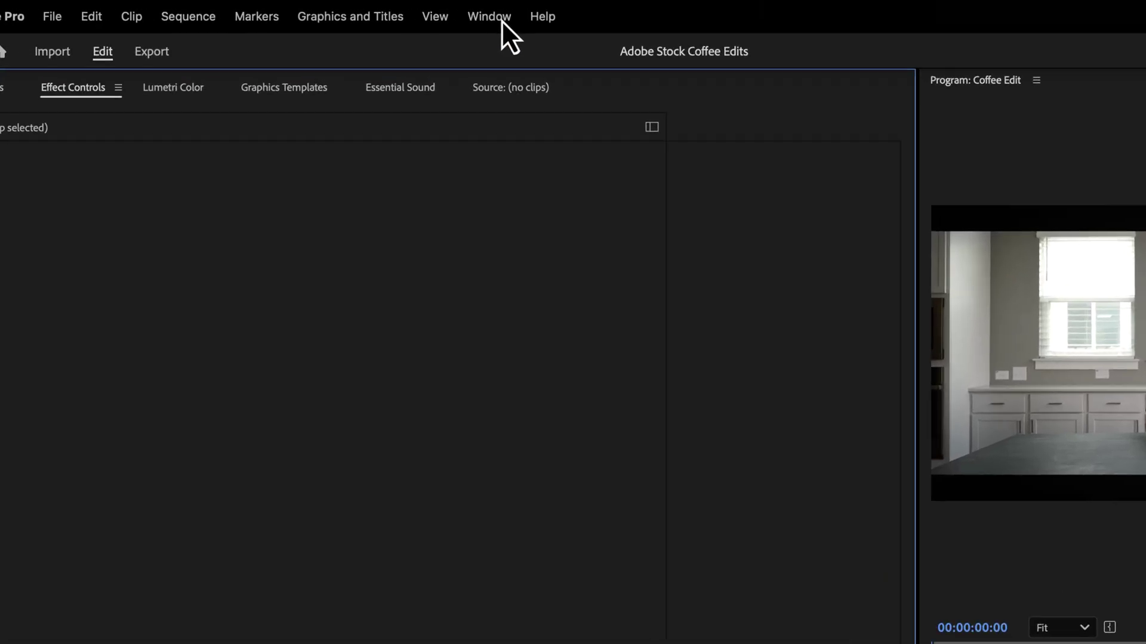
Open Essential Sound's stock Music browser and search for 'Coffee Lo-Fi'.
left_click(501, 18)
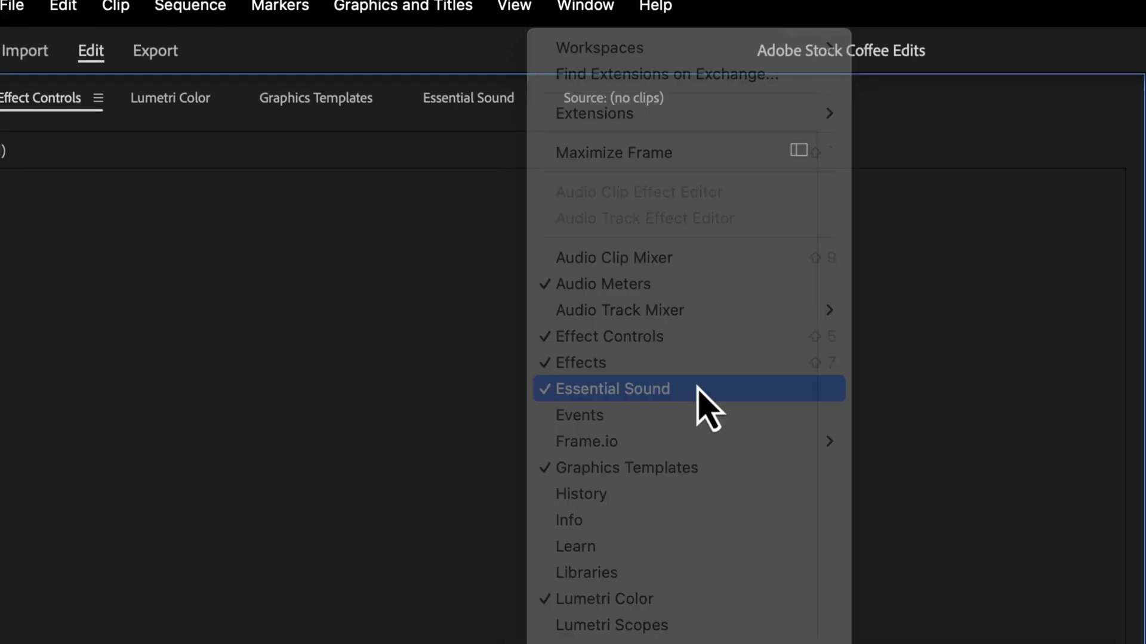
left_click(670, 406)
left_click(59, 71)
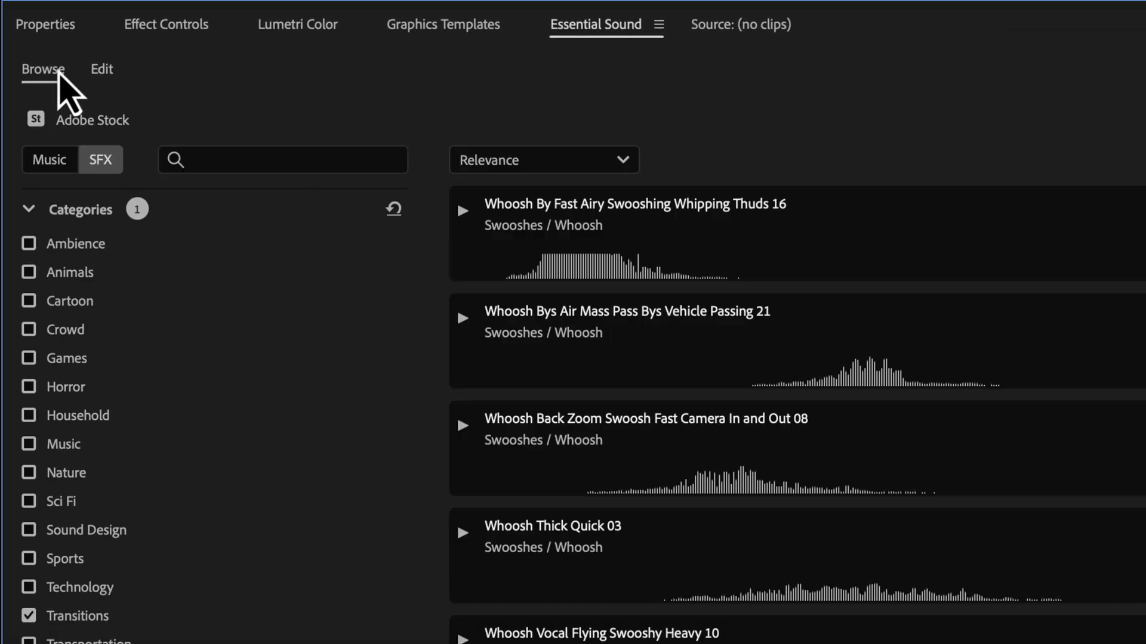
left_click(63, 166)
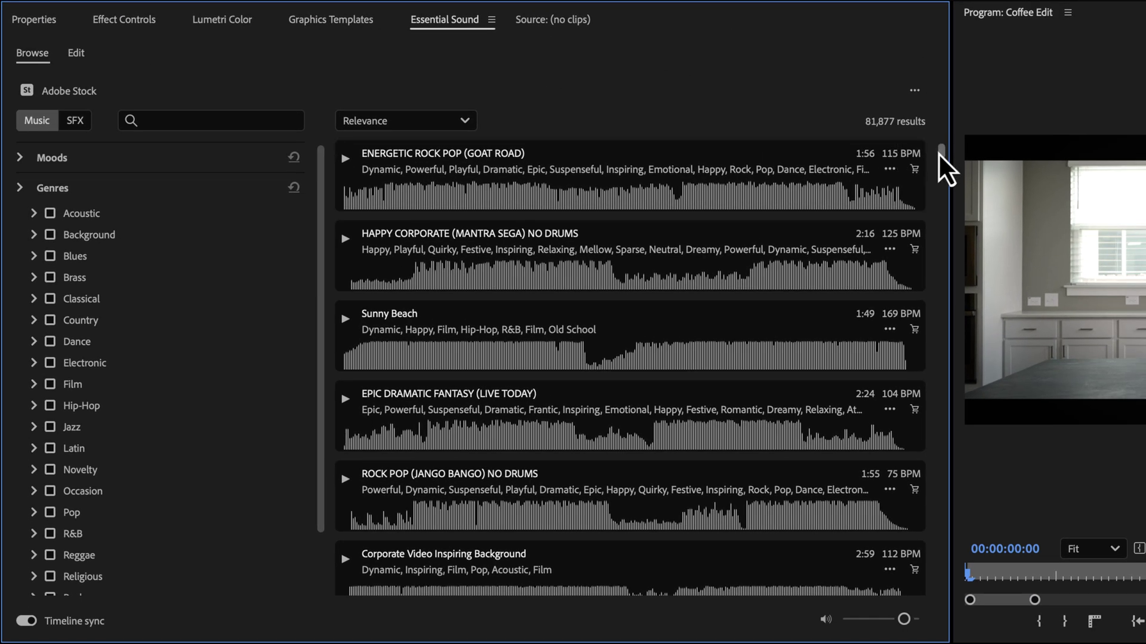
left_click_drag(938, 153, 940, 188)
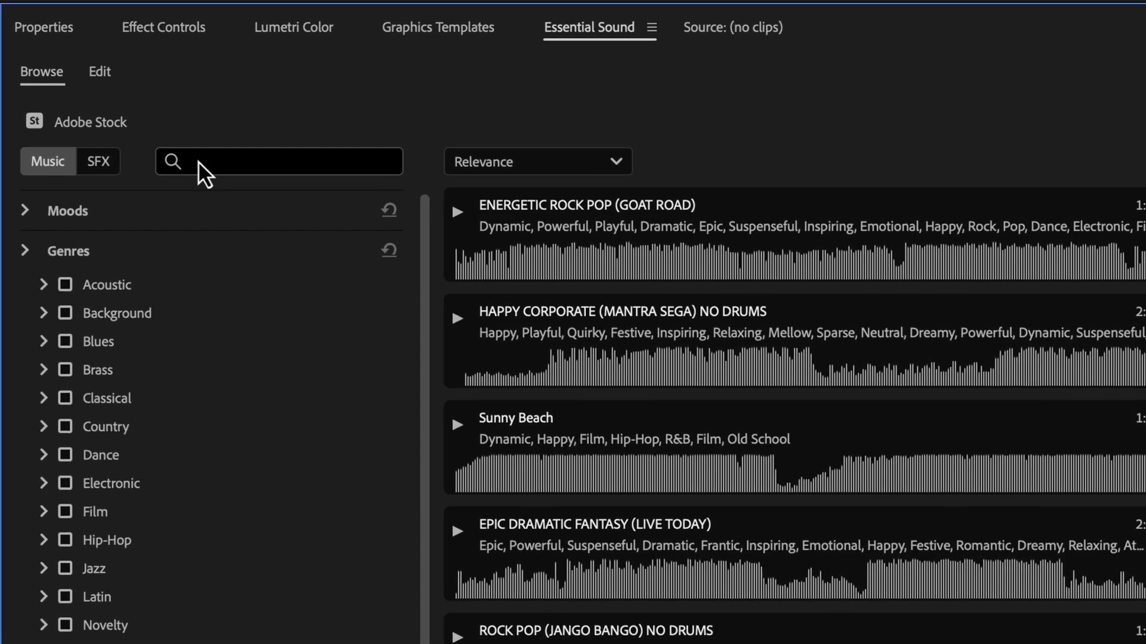
left_click(197, 169)
type("Coffee Lo-Fi")
key("Return")
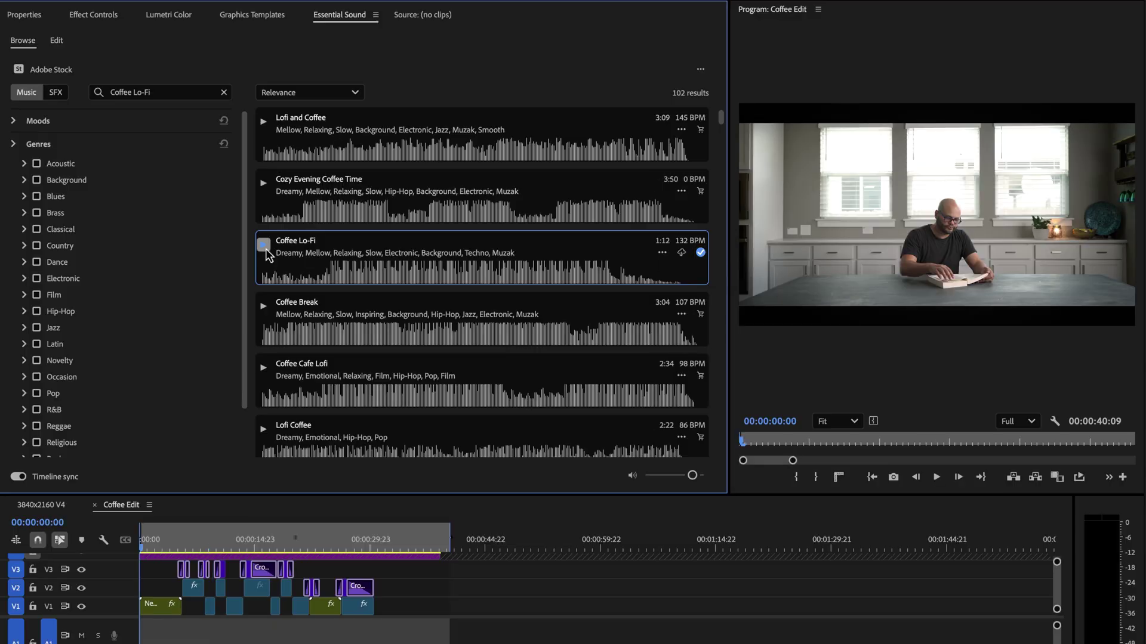
Preview Coffee Lo-Fi, drop it at 00:00 on A1, and reveal it in Stock Audio Media.
left_click(263, 246)
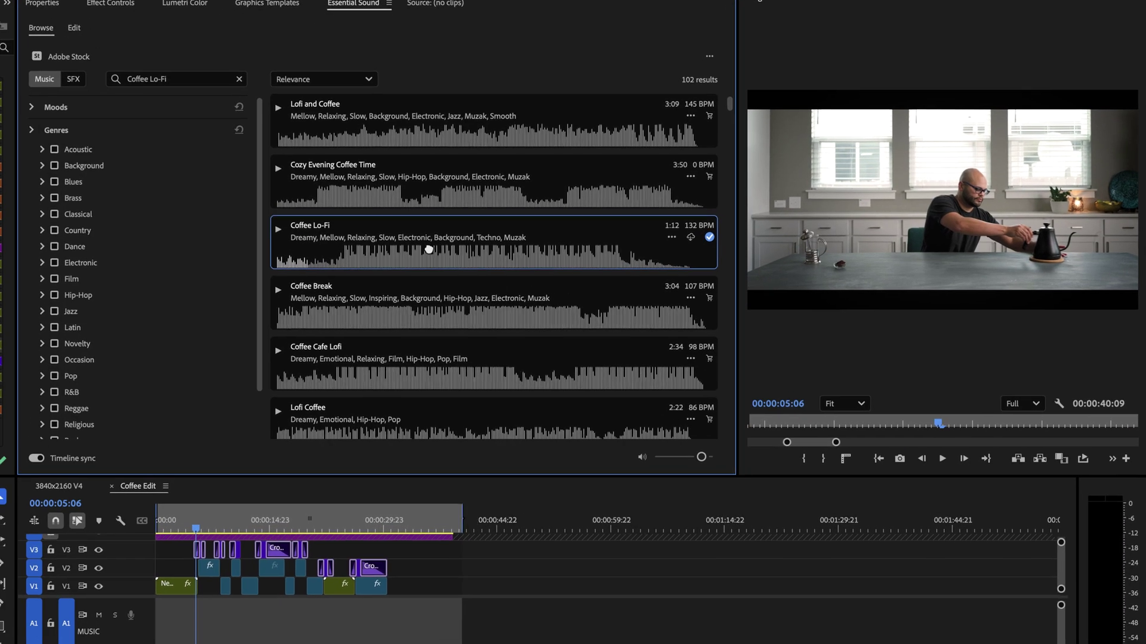
key("space")
left_click_drag(213, 576, 170, 606)
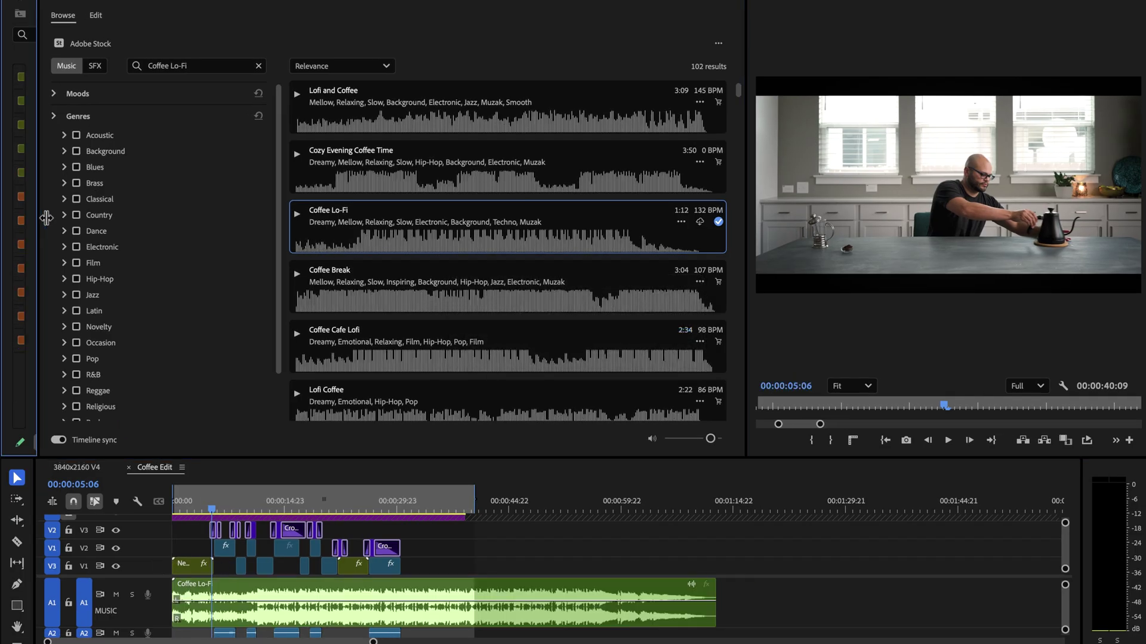
left_click_drag(37, 239, 215, 238)
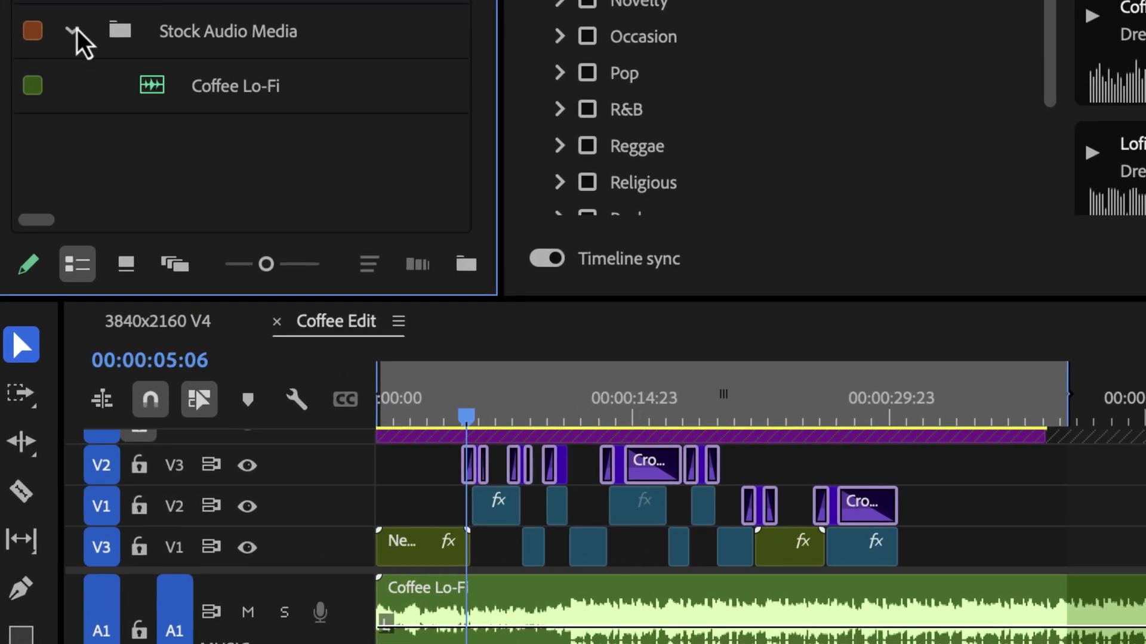
left_click(270, 90)
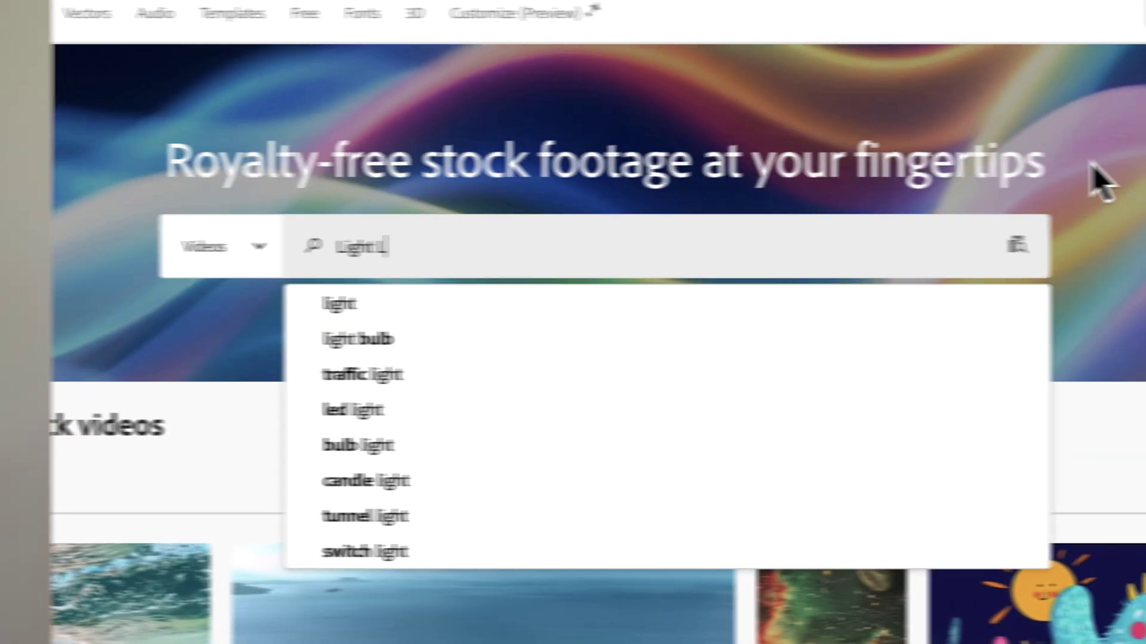
Search stock videos for 'Leak Overlay' and place the light-leak clip on V3.
type("Leak Overlay")
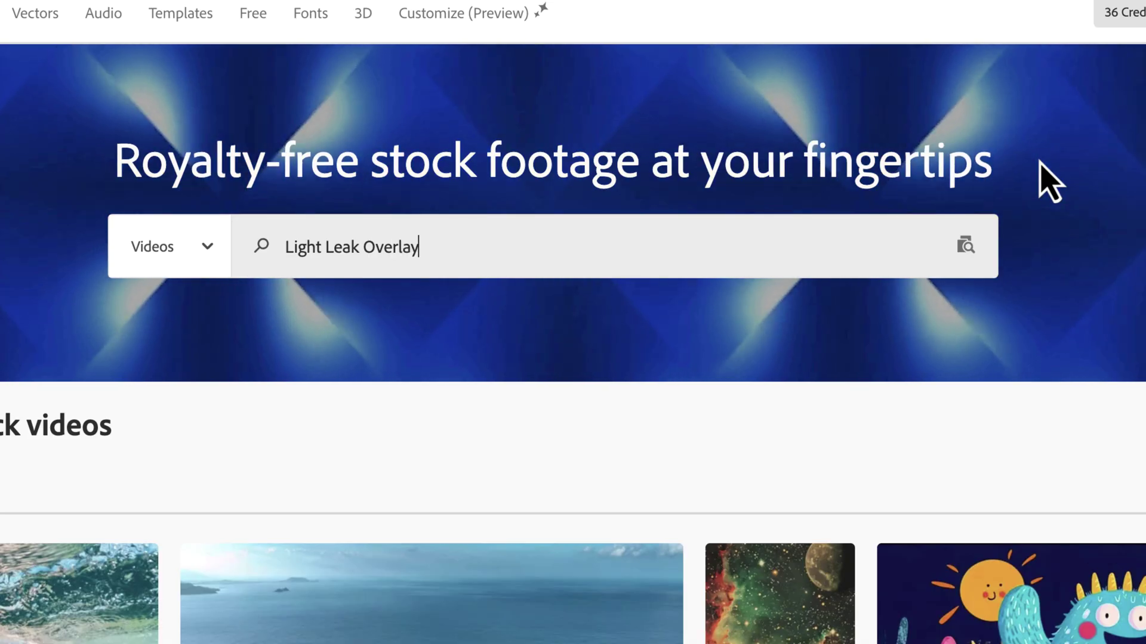
key("Return")
left_click(768, 378)
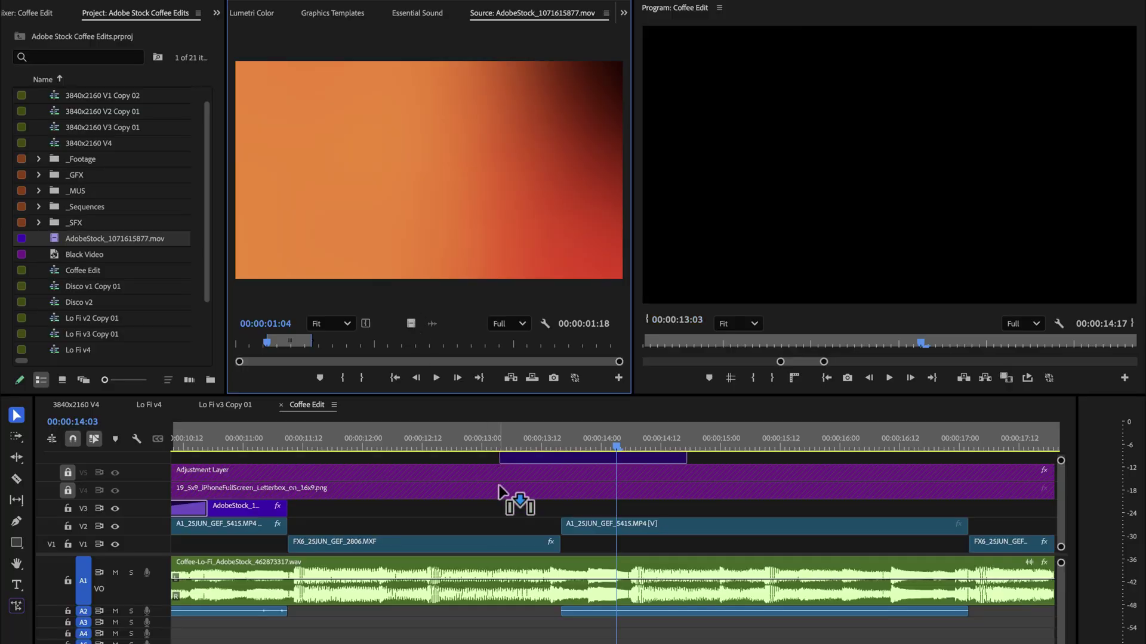
left_click_drag(511, 502, 516, 506)
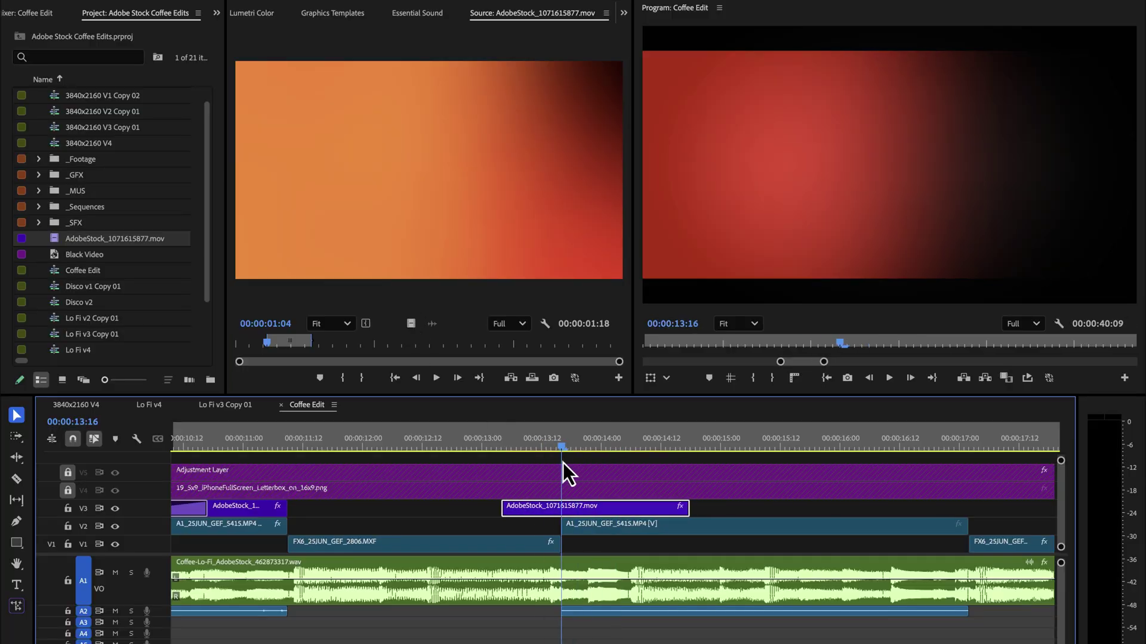
key("shift+5")
Set the light-leak clip to Screen blend mode at 38% opacity, then scrub to preview.
left_click(422, 282)
left_click(444, 397)
left_click_drag(396, 269, 383, 274)
left_click(527, 447)
mouse_move(532, 448)
left_mouse_down()
mouse_move(604, 453)
mouse_move(529, 456)
left_mouse_up()
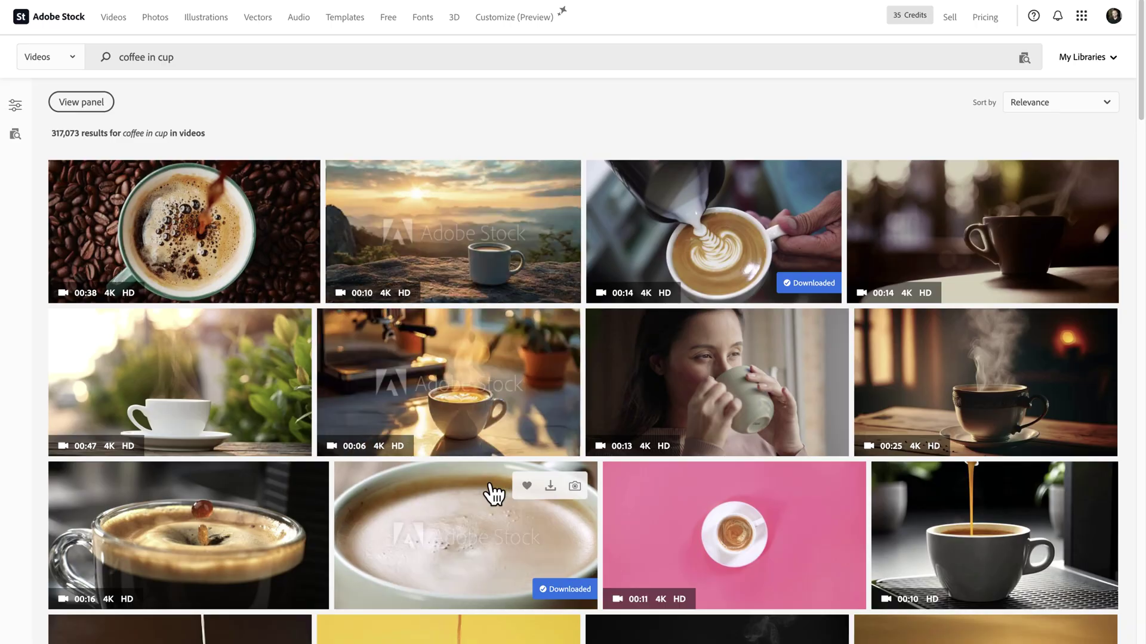
Mark the coffee-in-cup clip's out point at 00:00:10:09 and overwrite it onto V1 at 00:00:22:11.
left_click(491, 491)
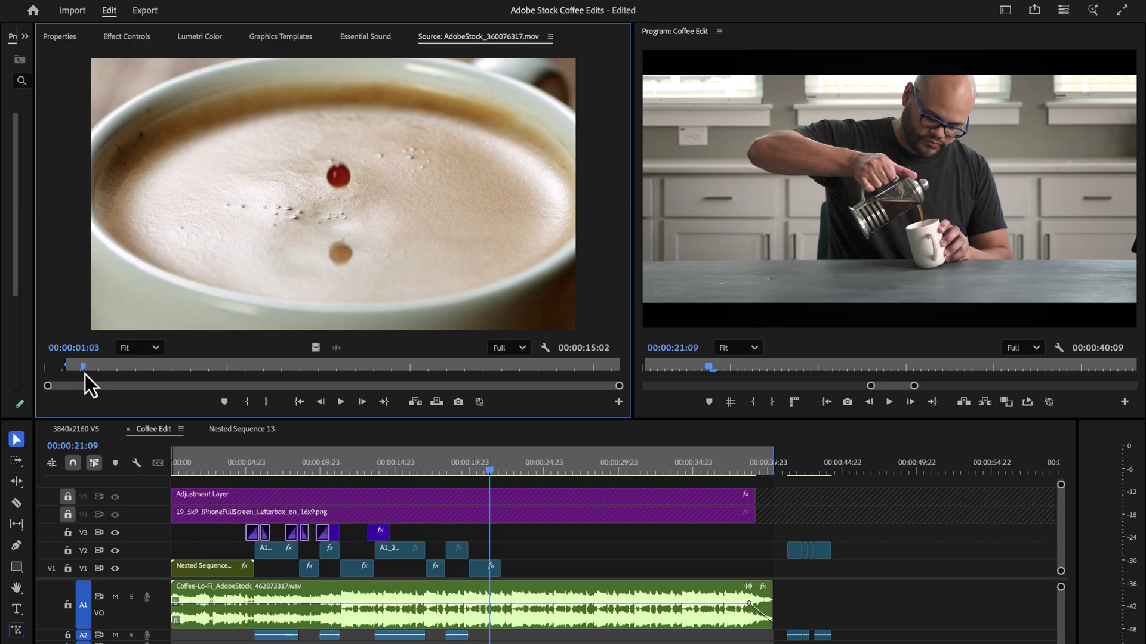
left_click_drag(84, 374, 472, 495)
key("o")
left_click_drag(511, 557, 502, 567)
left_click(504, 471)
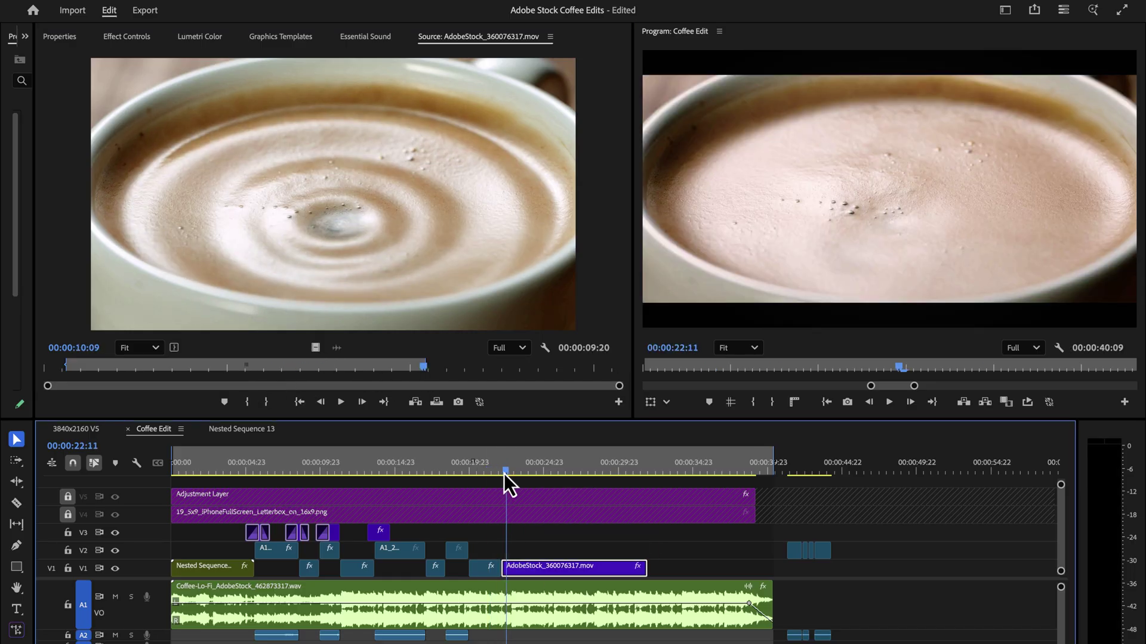